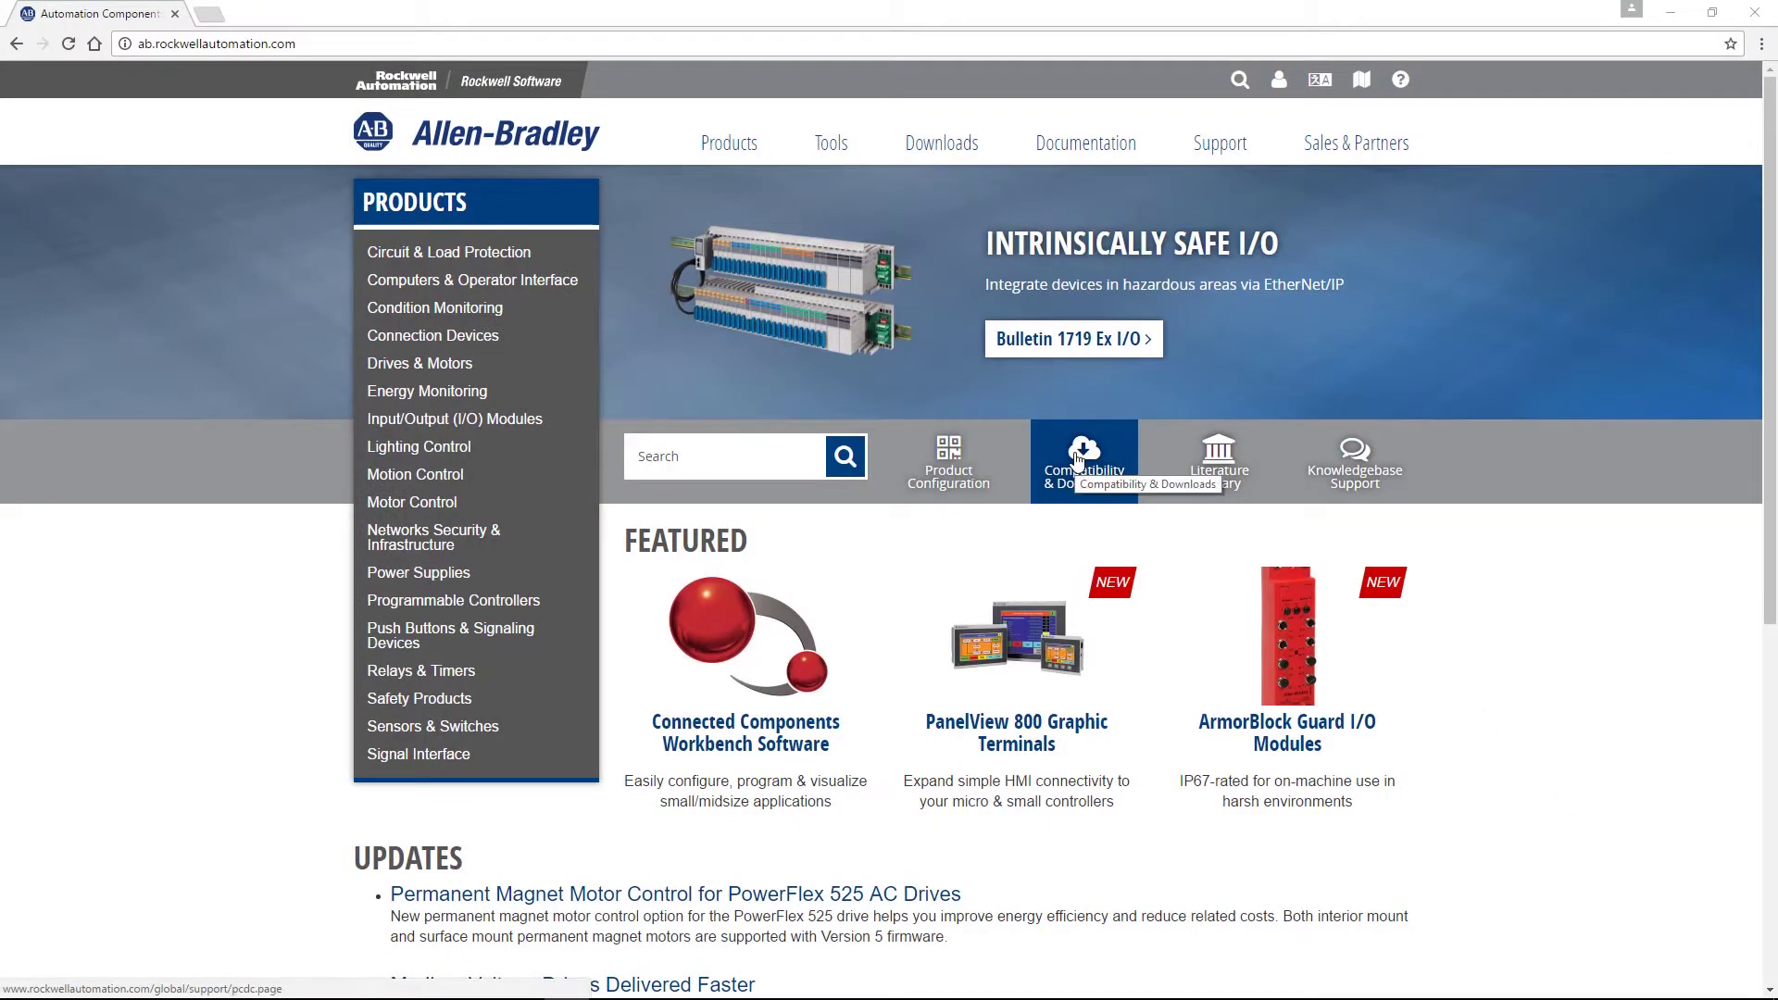
- Open Compatibility & Downloads and start a new Compare Products selection
click(1078, 459)
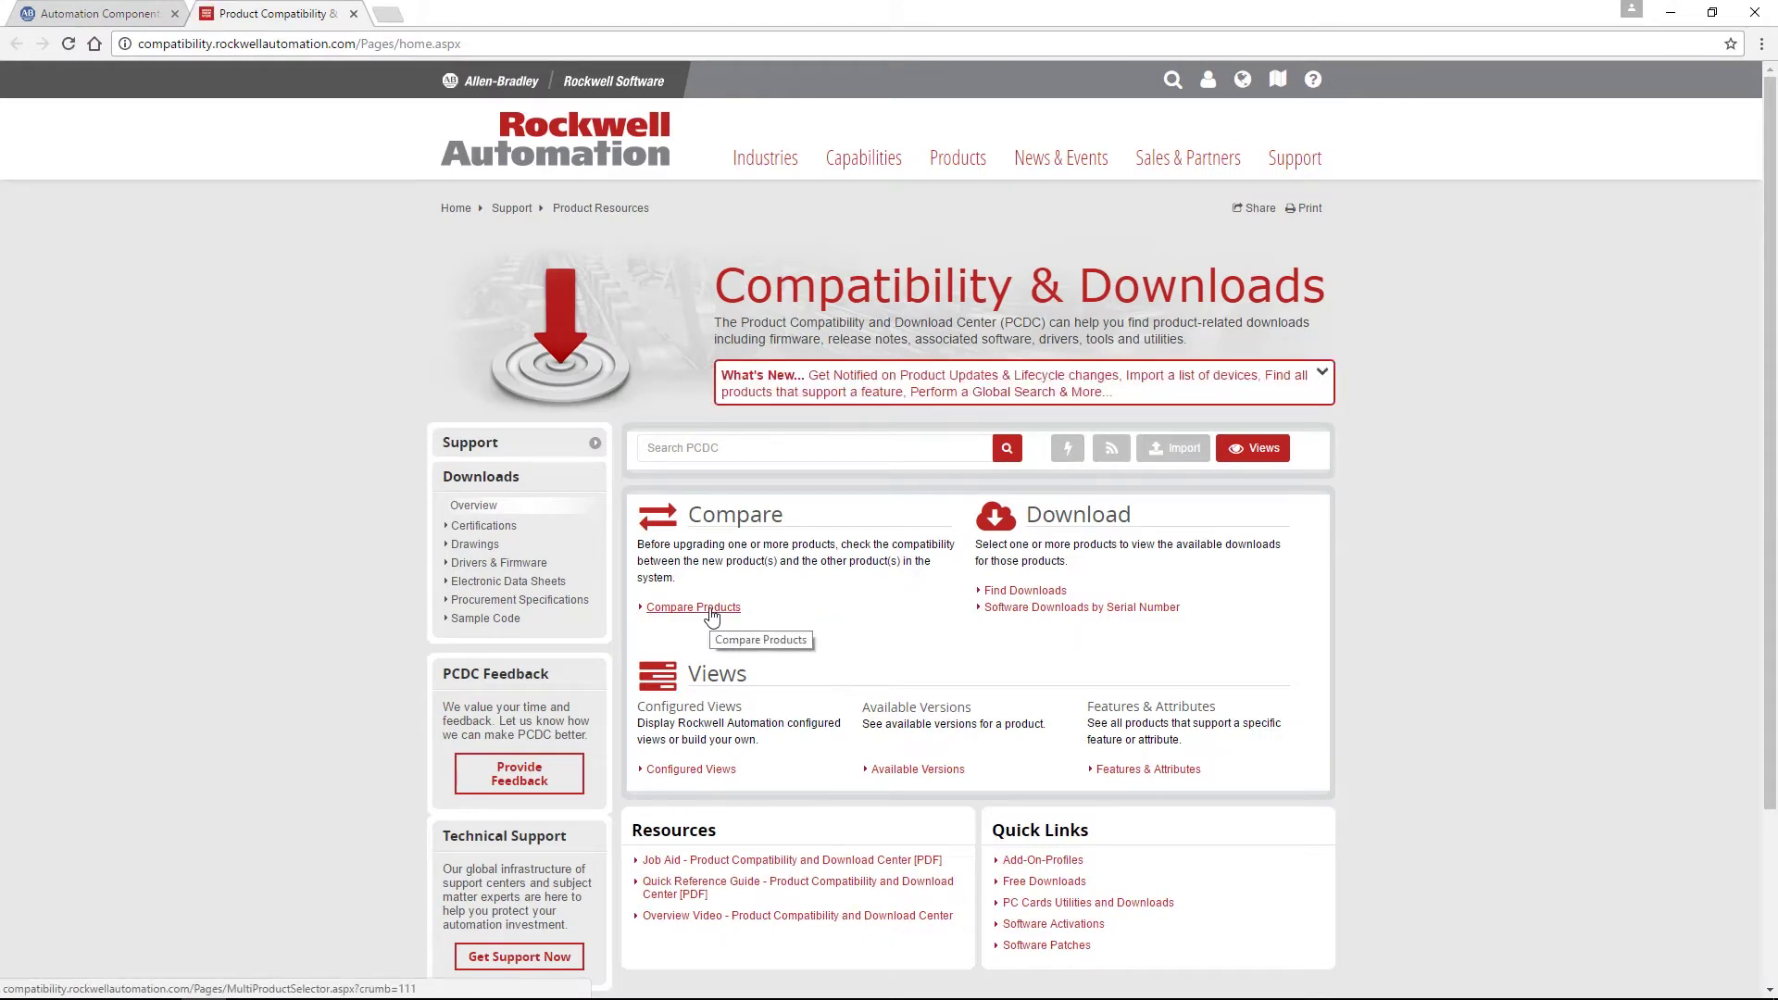
click(711, 611)
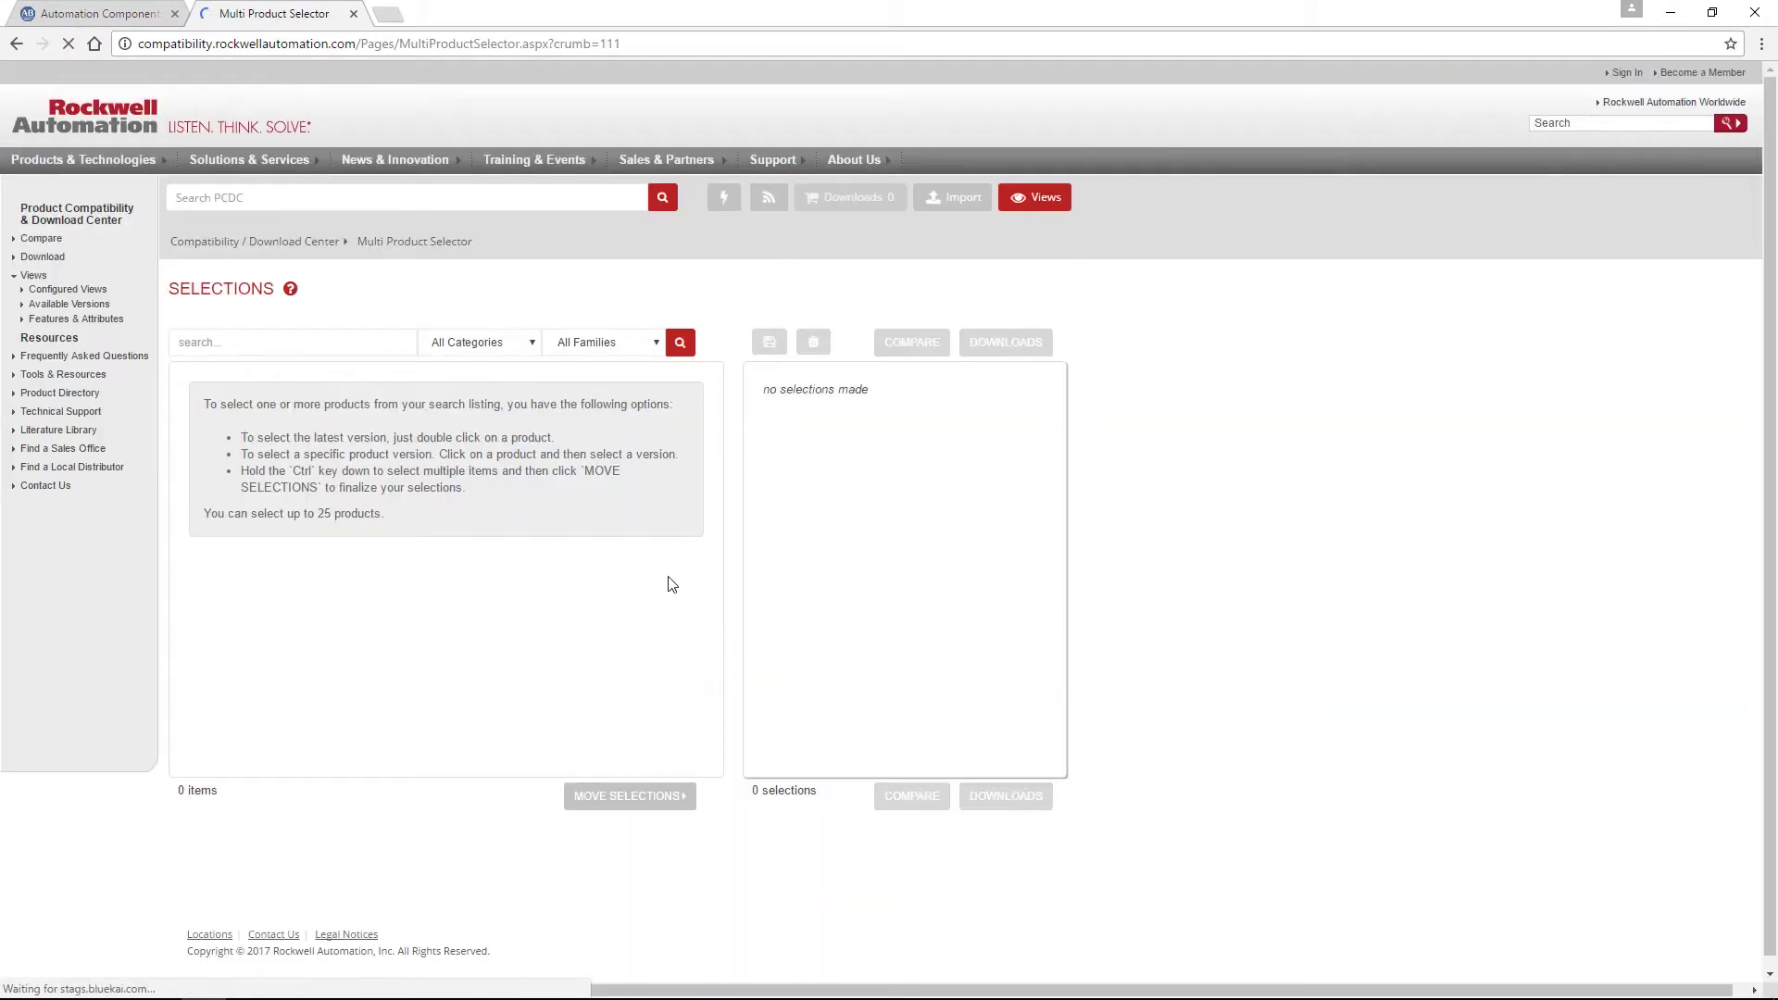
- Select Studio 5000 Logix Designer versions 30.00.00 and 28.02.01 and compare them
click(377, 340)
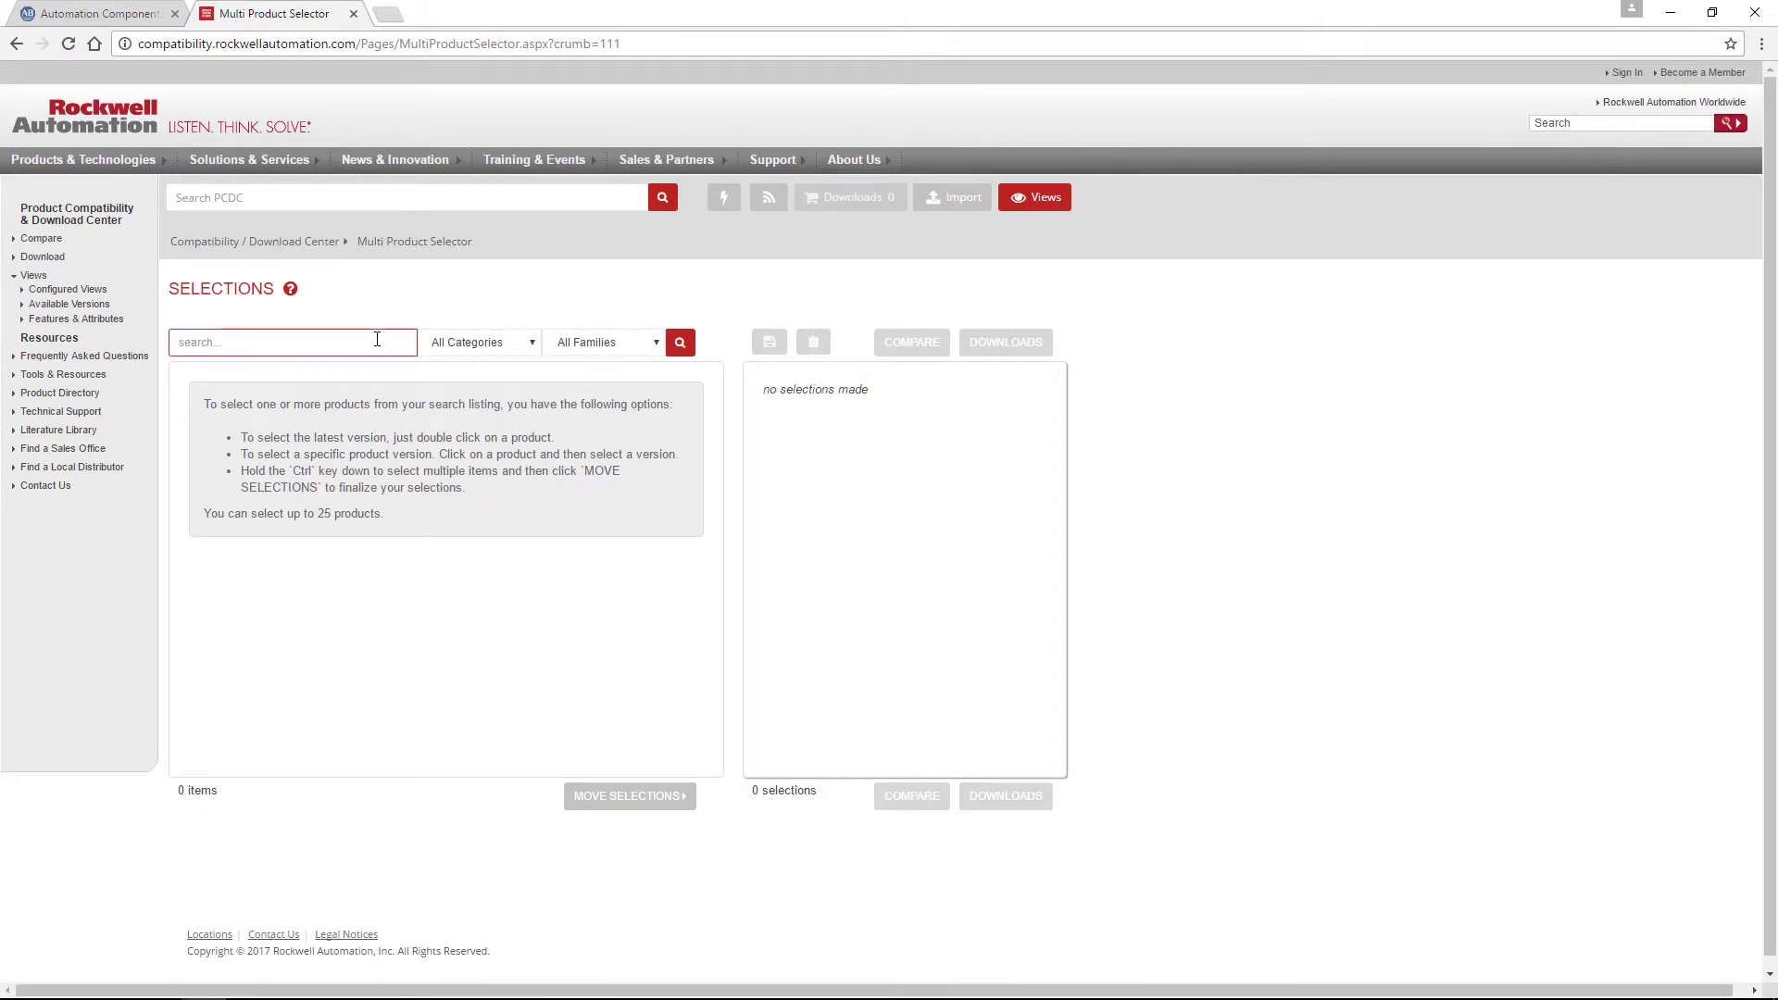
text(st)
text(udio 5000)
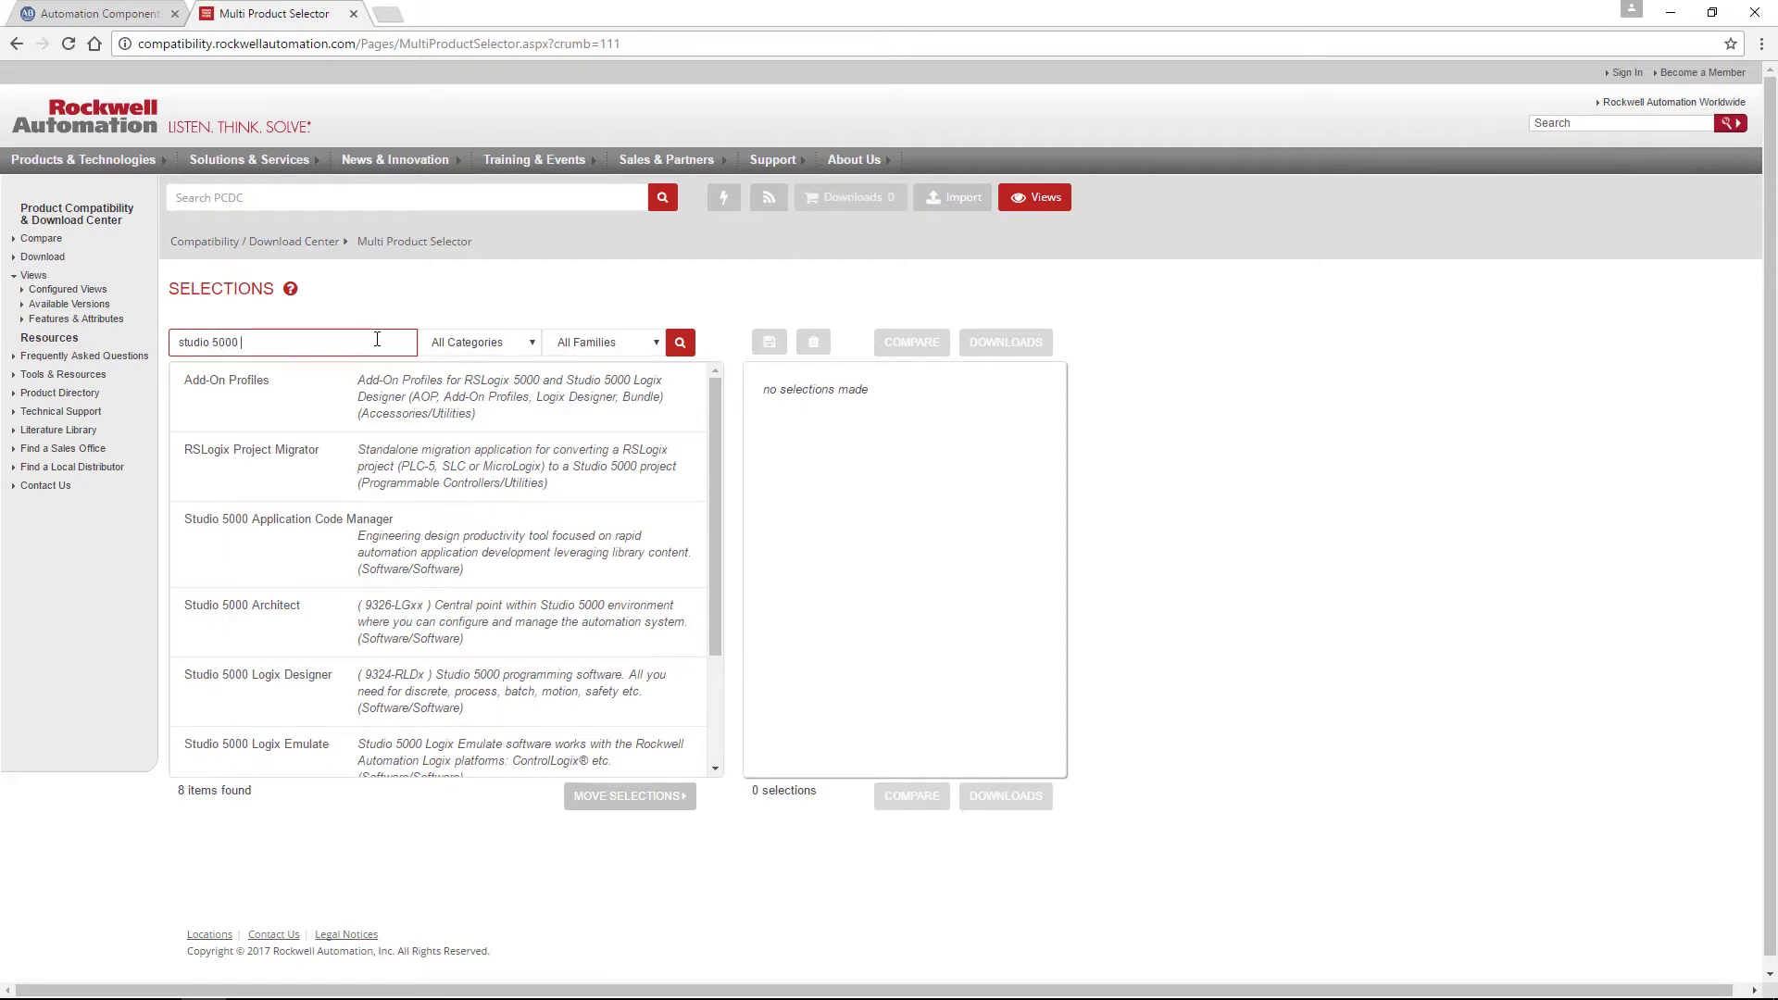
click(366, 689)
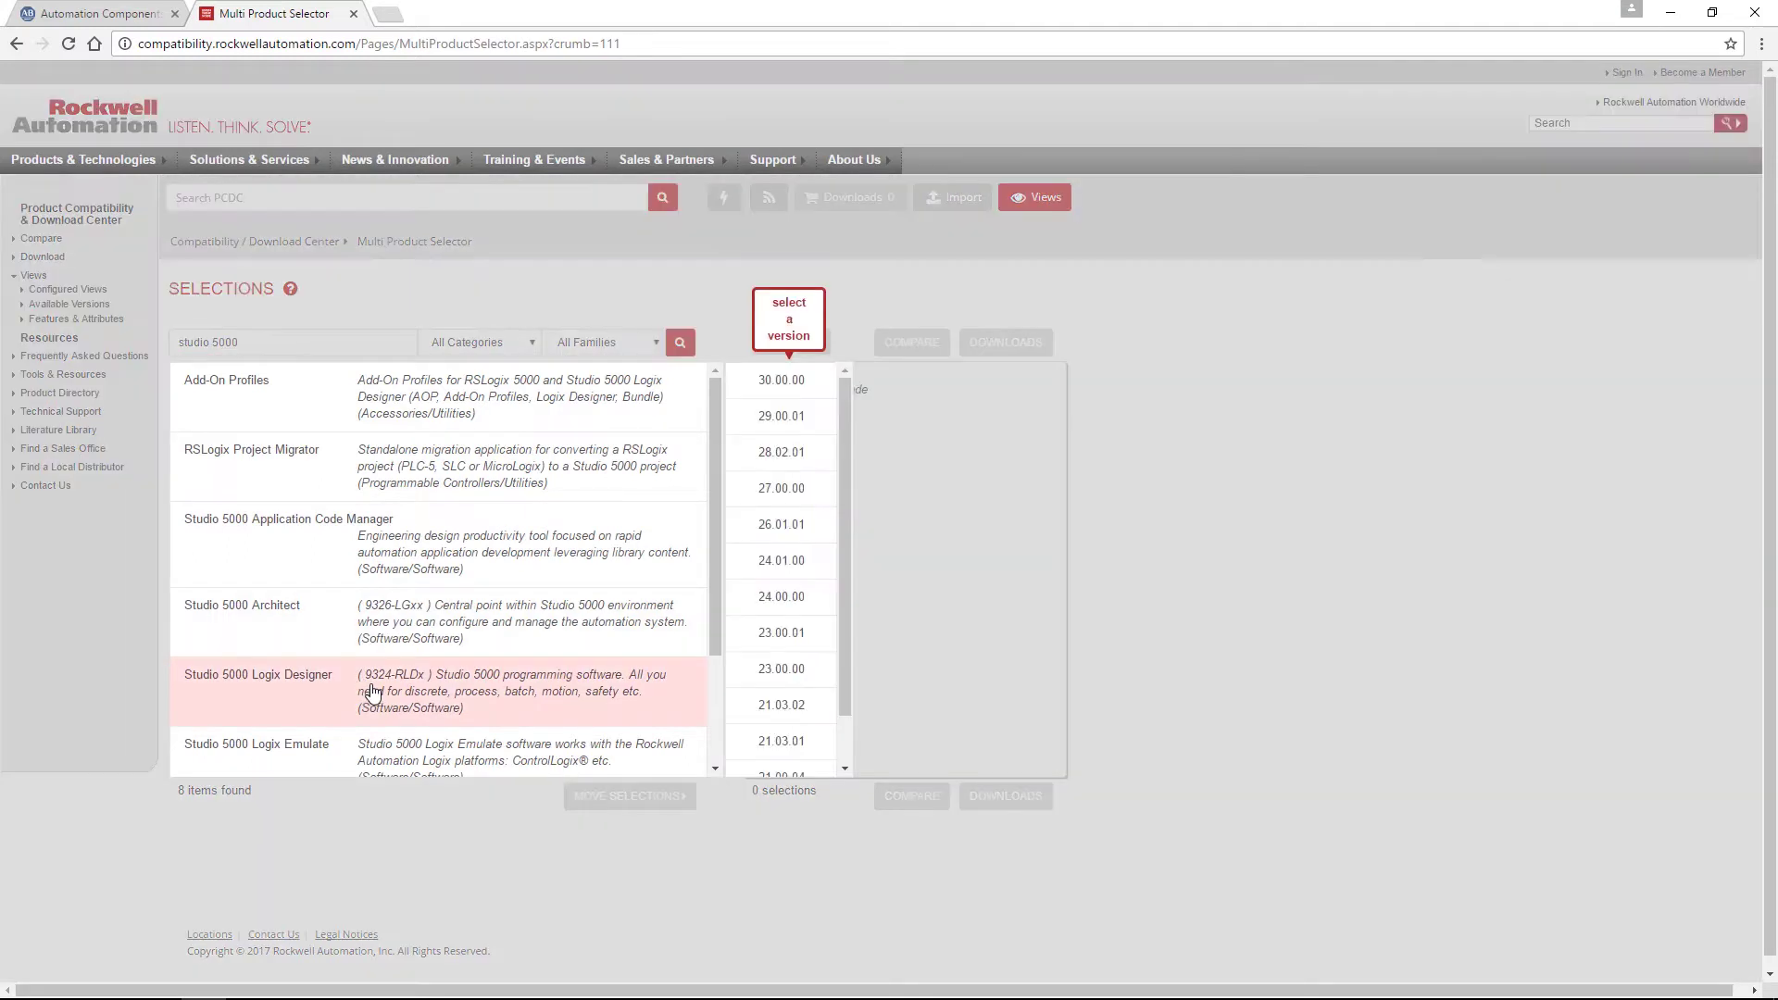
click(778, 384)
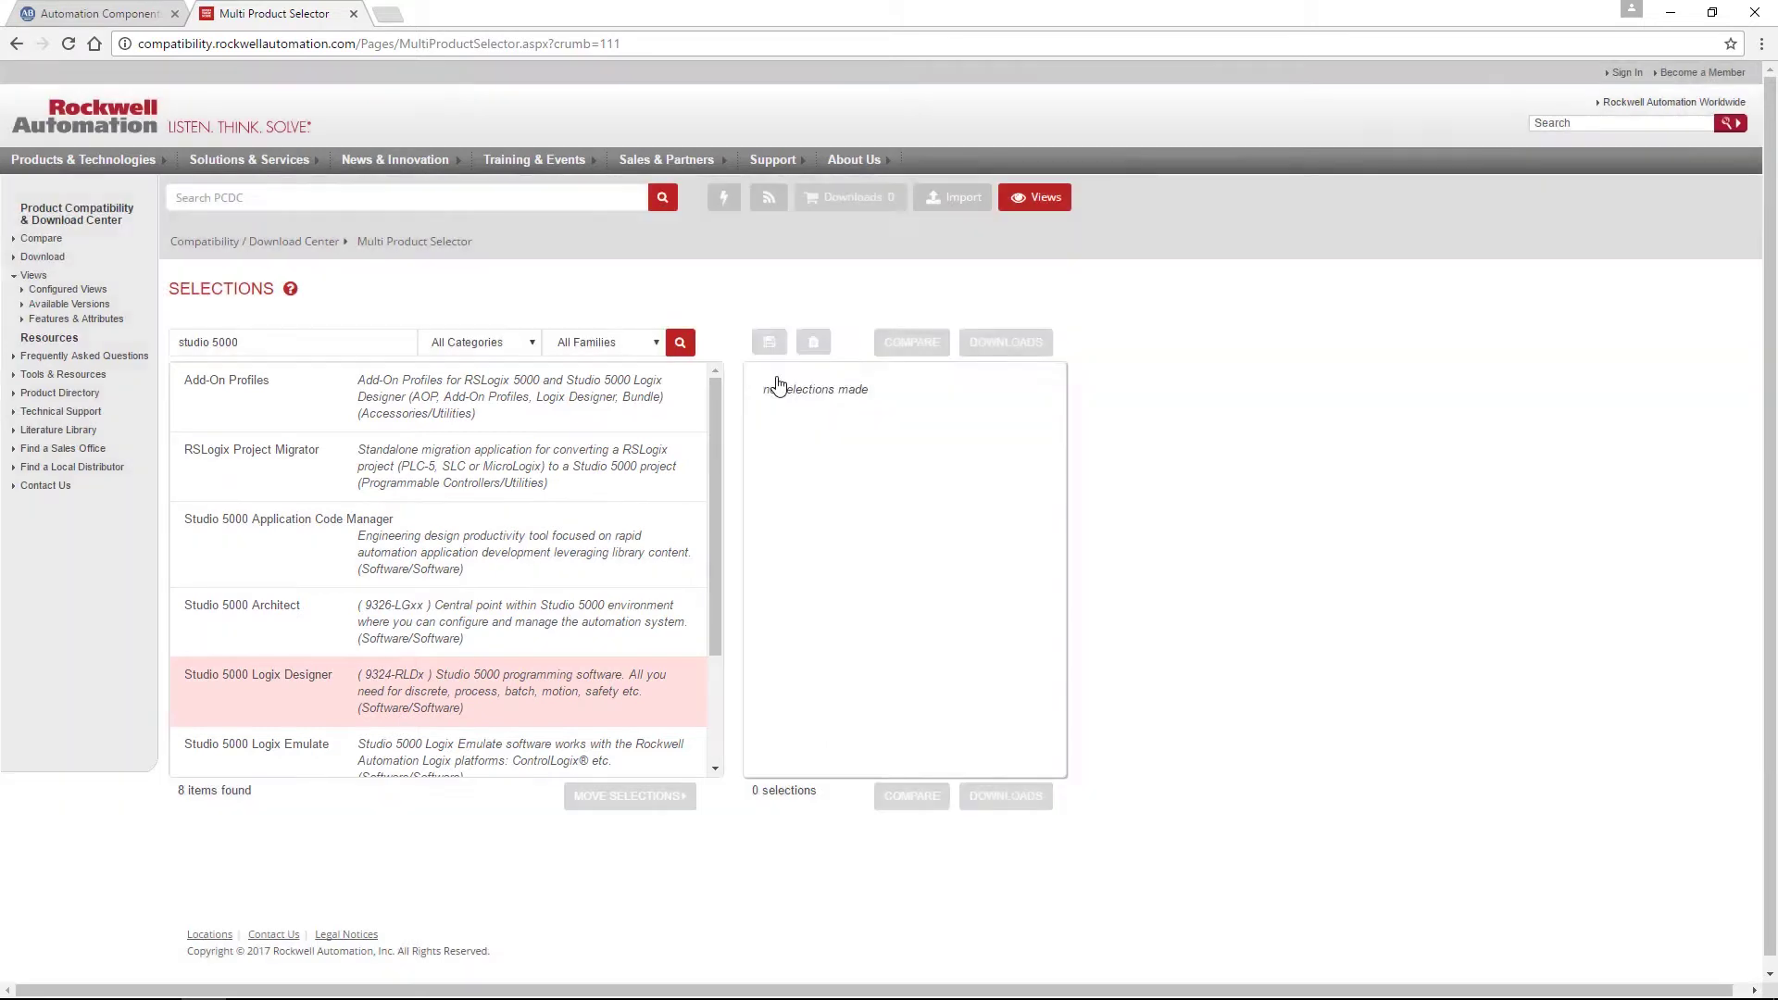
click(579, 695)
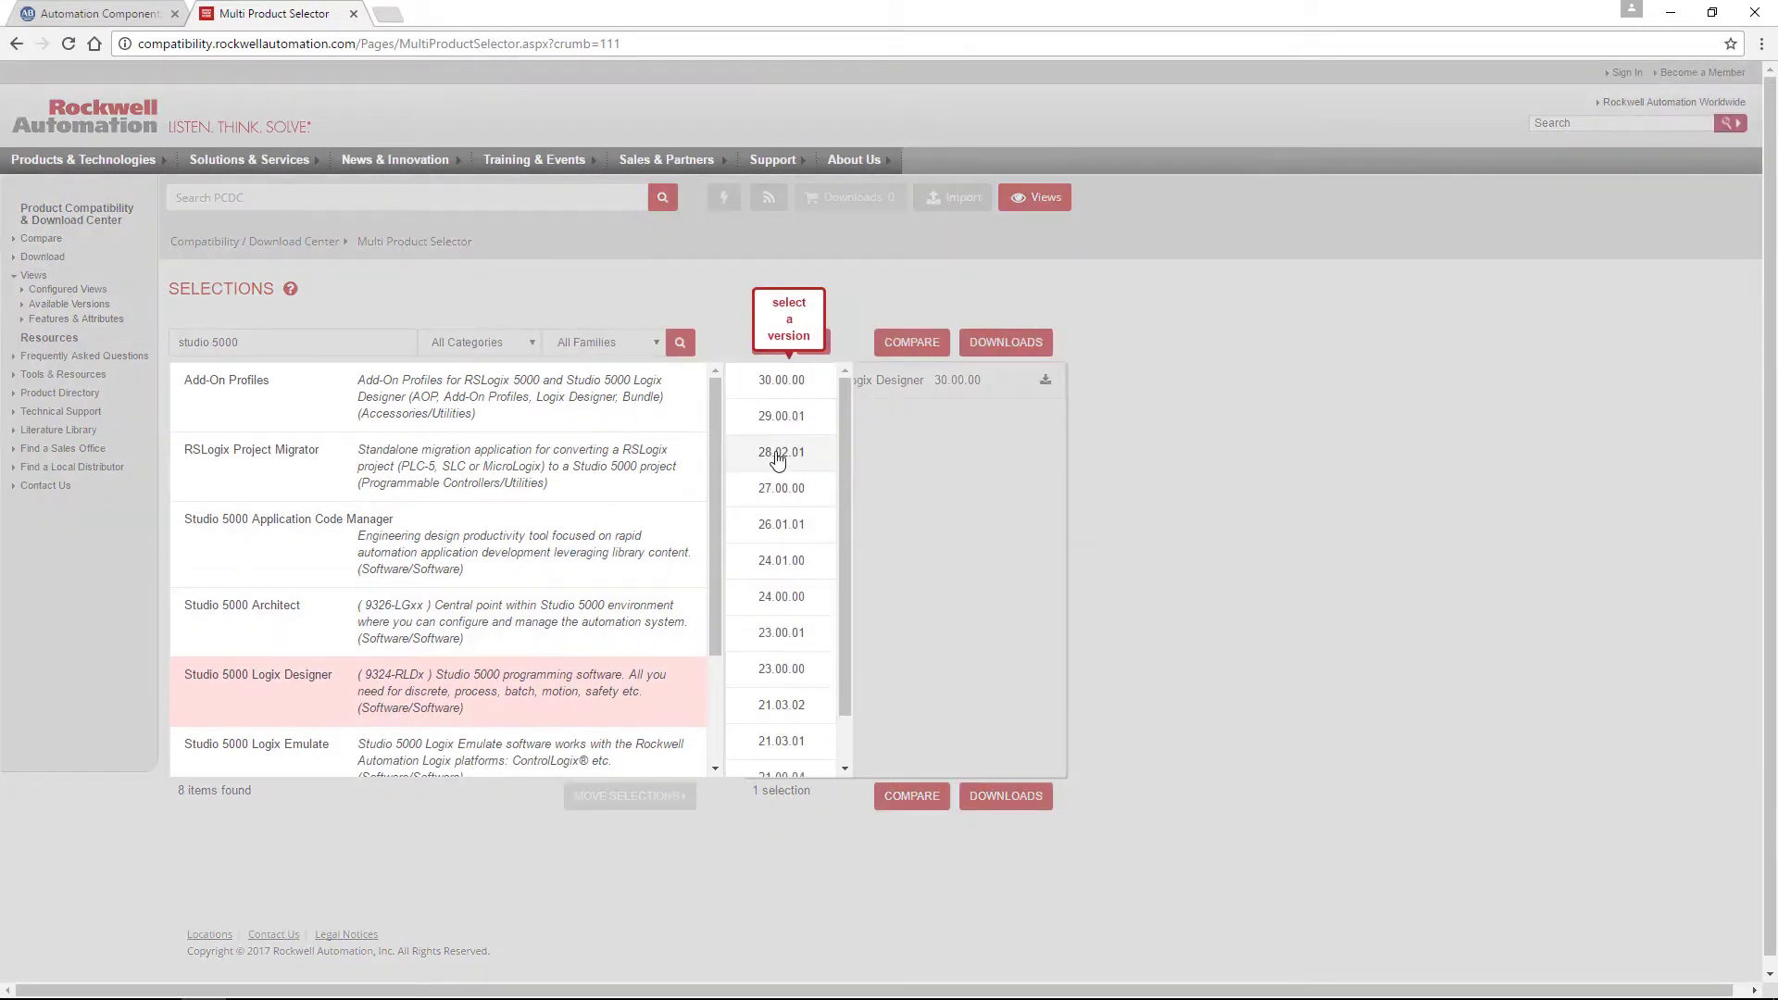
click(778, 462)
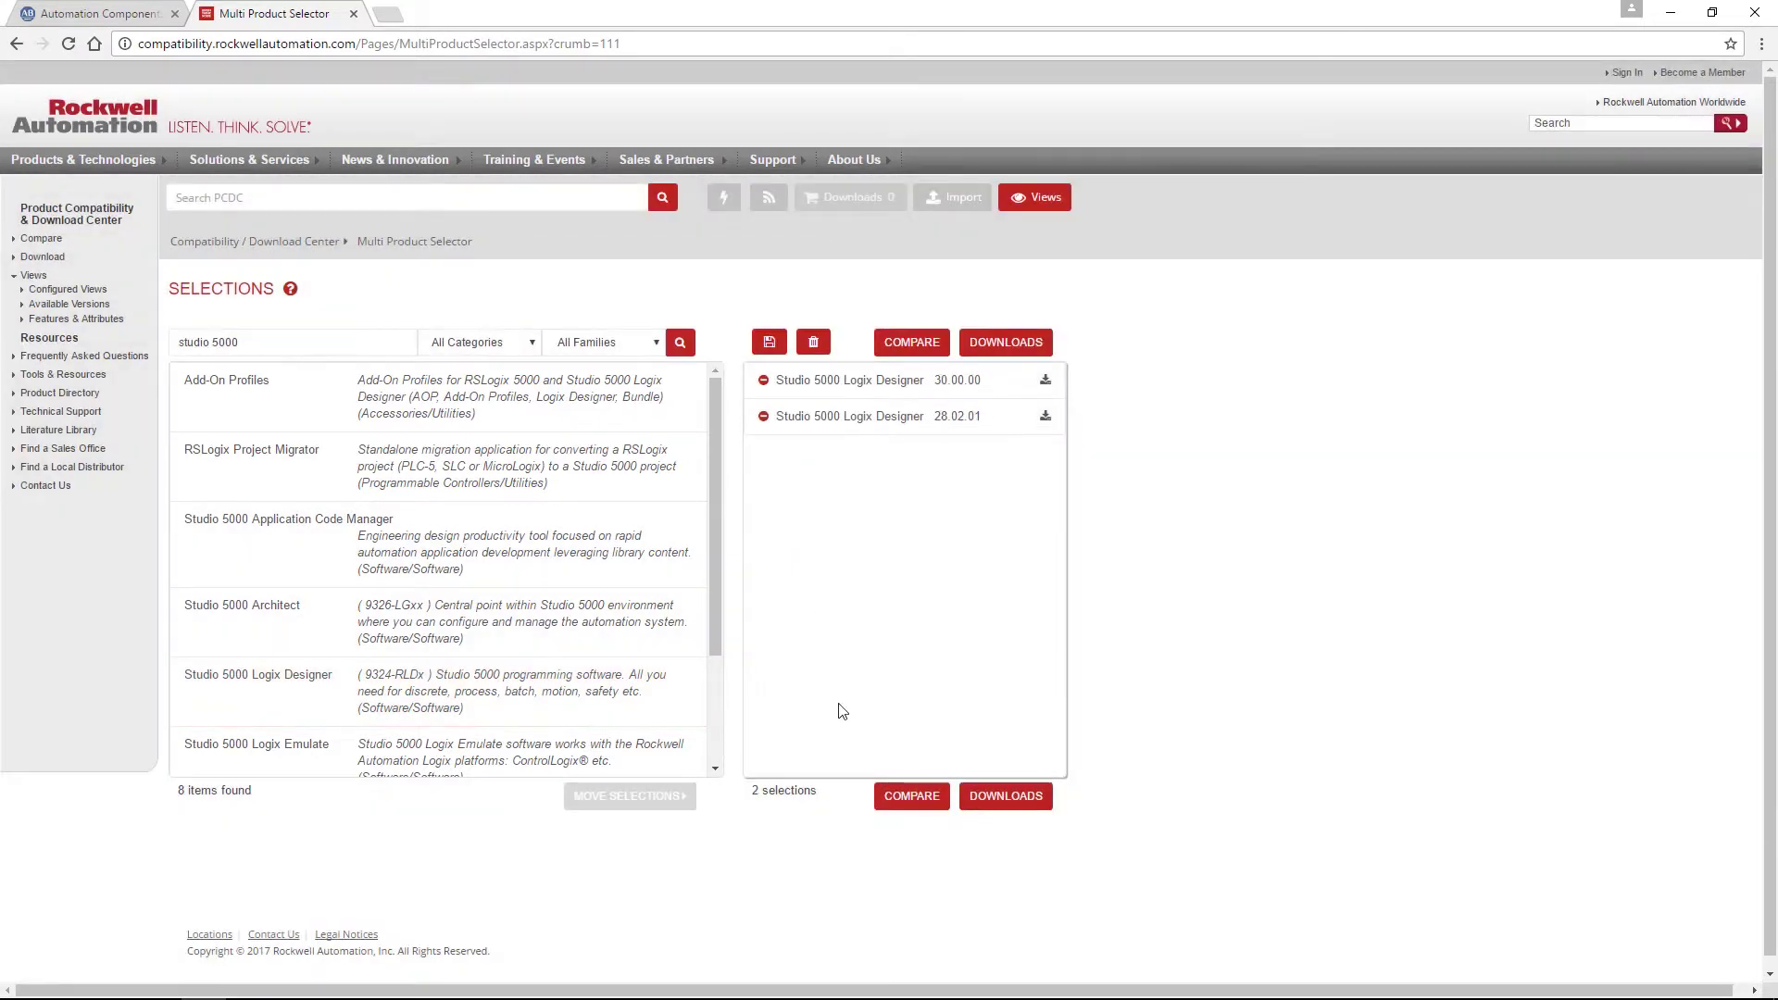
click(909, 811)
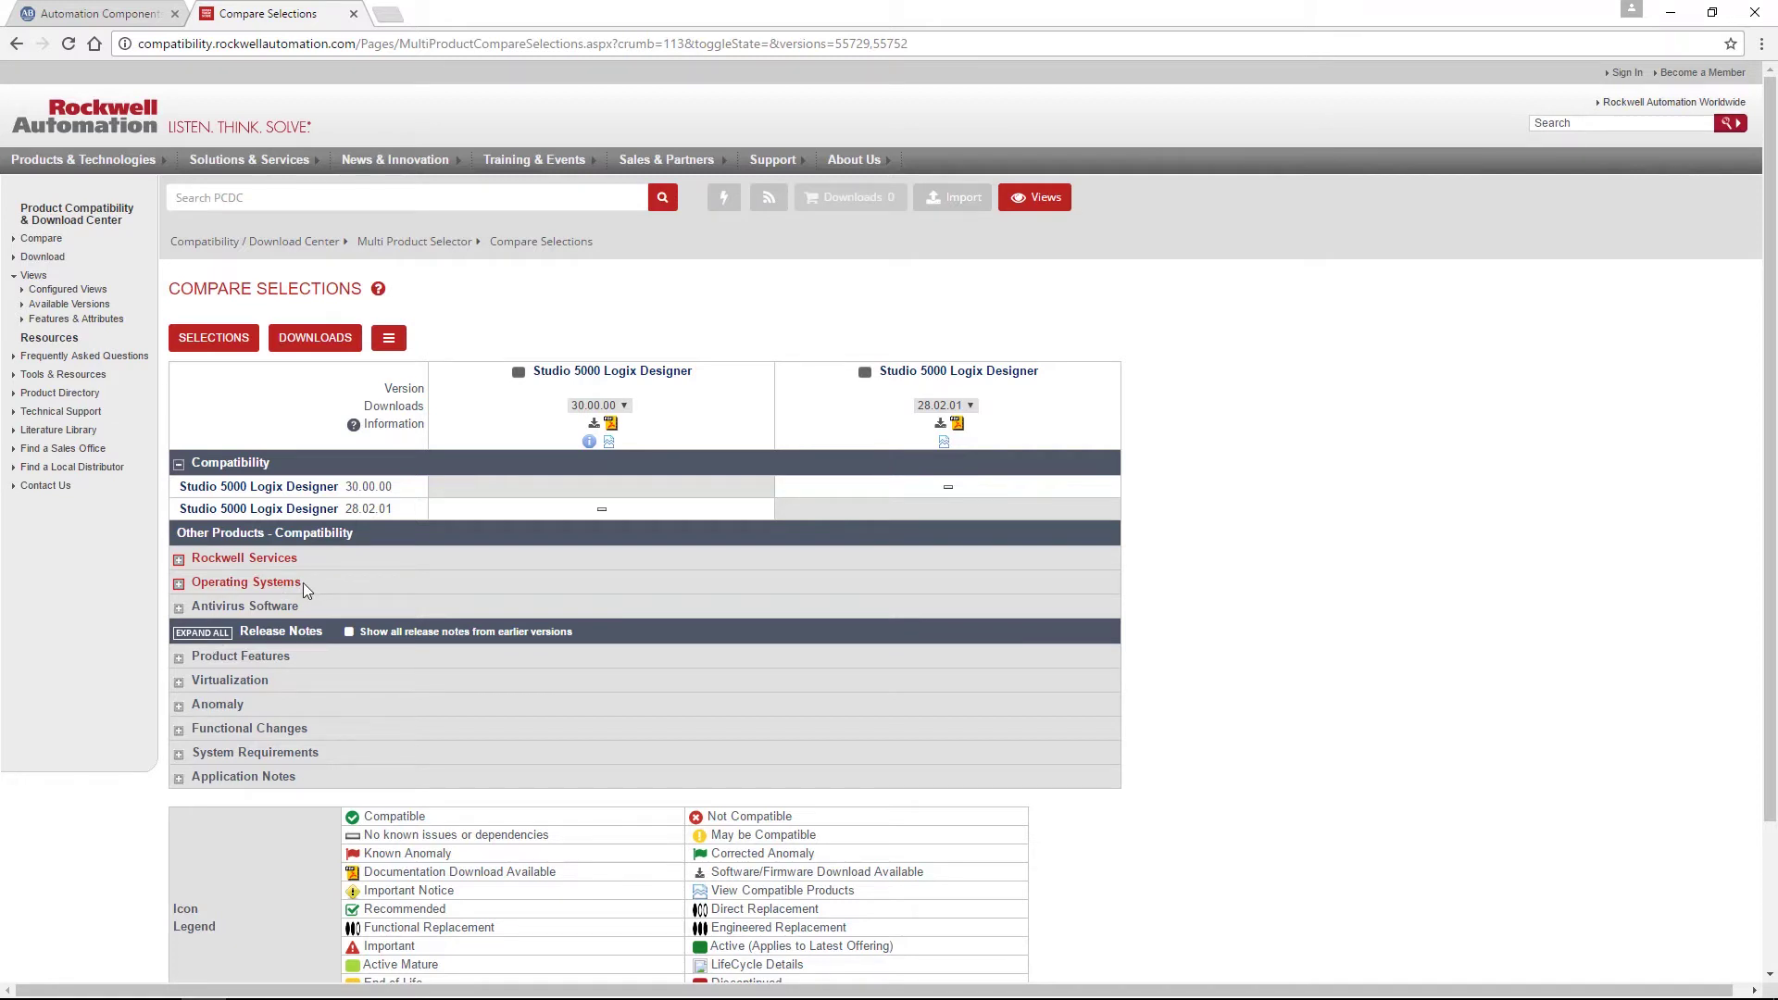
- Expand Operating Systems under Other Products - Compatibility
click(179, 581)
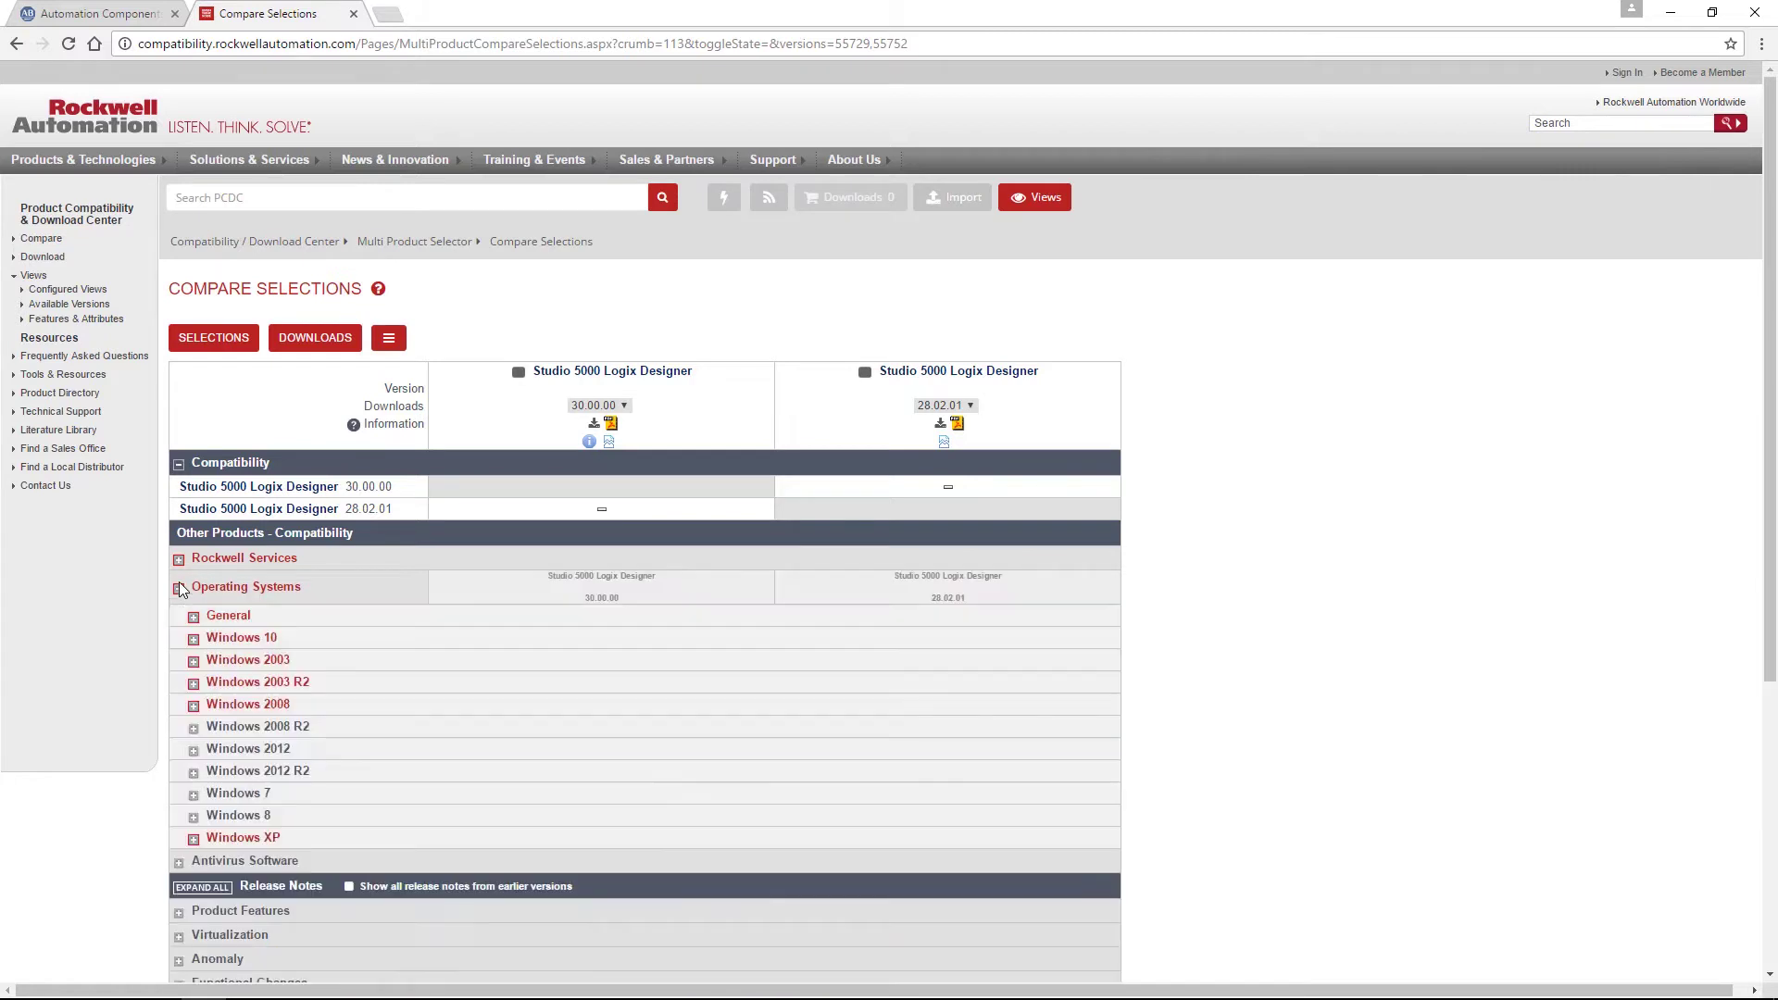
- Expand the Windows 10 row, review its icons, then request version 30.00.00 downloads
click(196, 637)
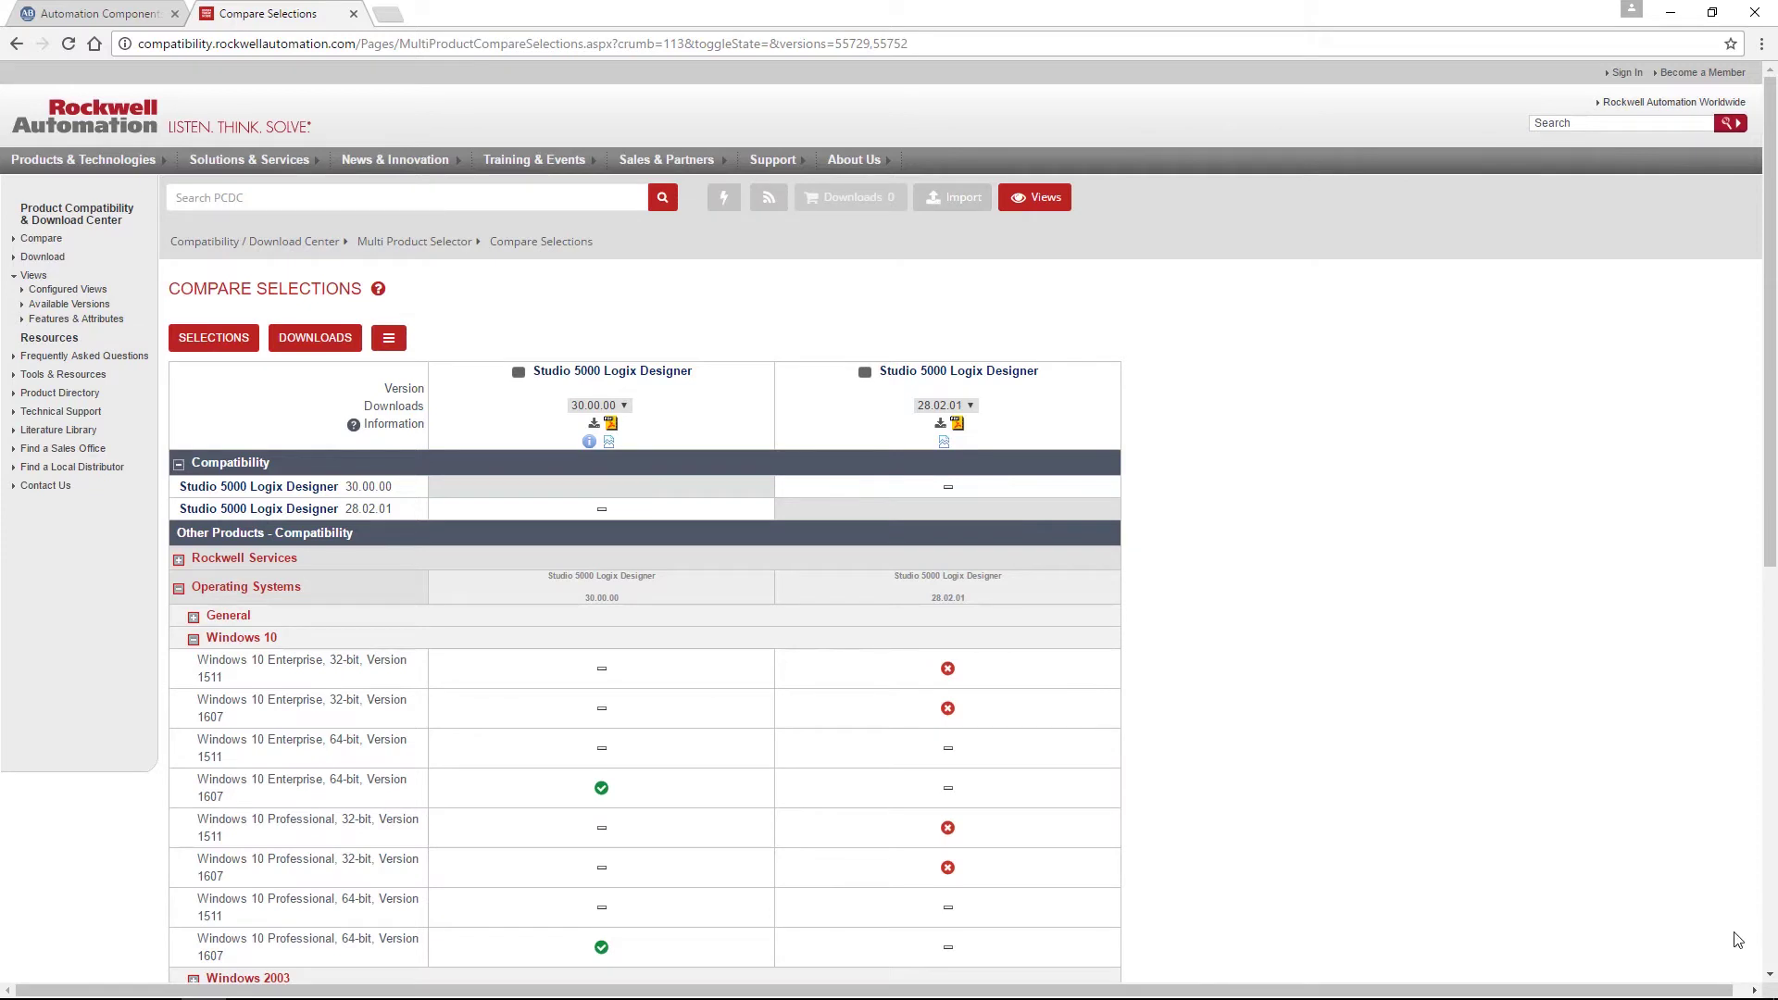
click(1770, 977)
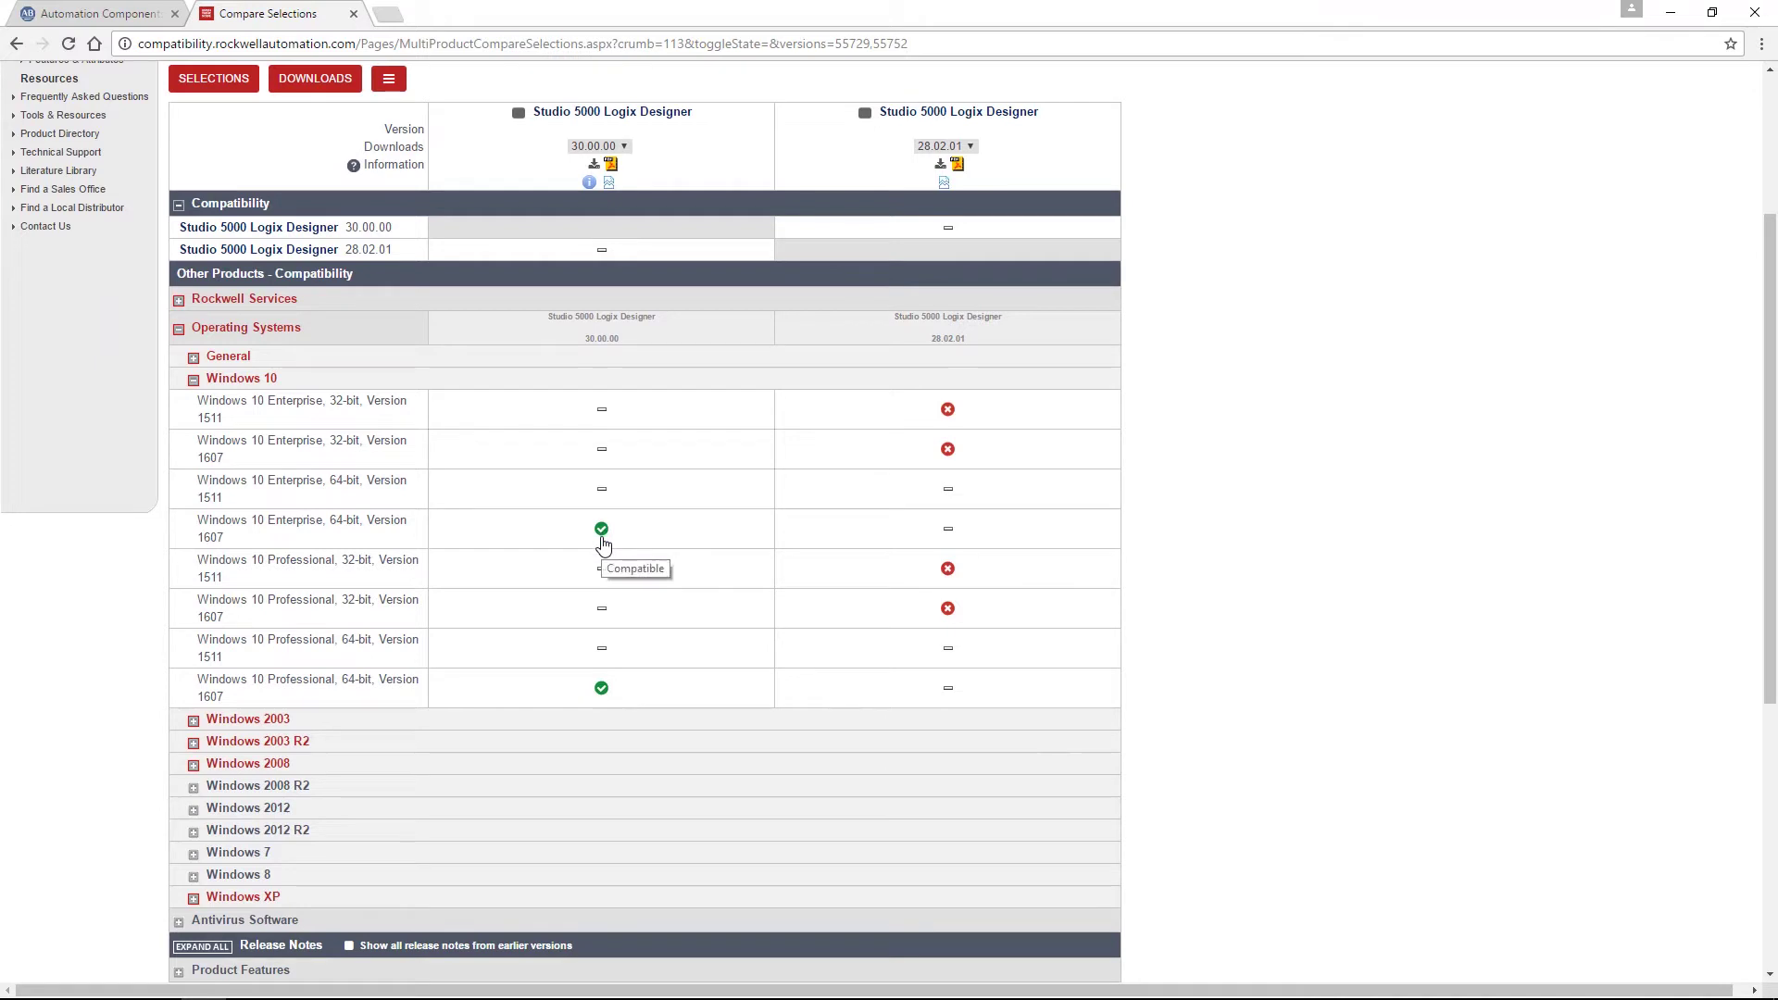
mouse_move(947, 487)
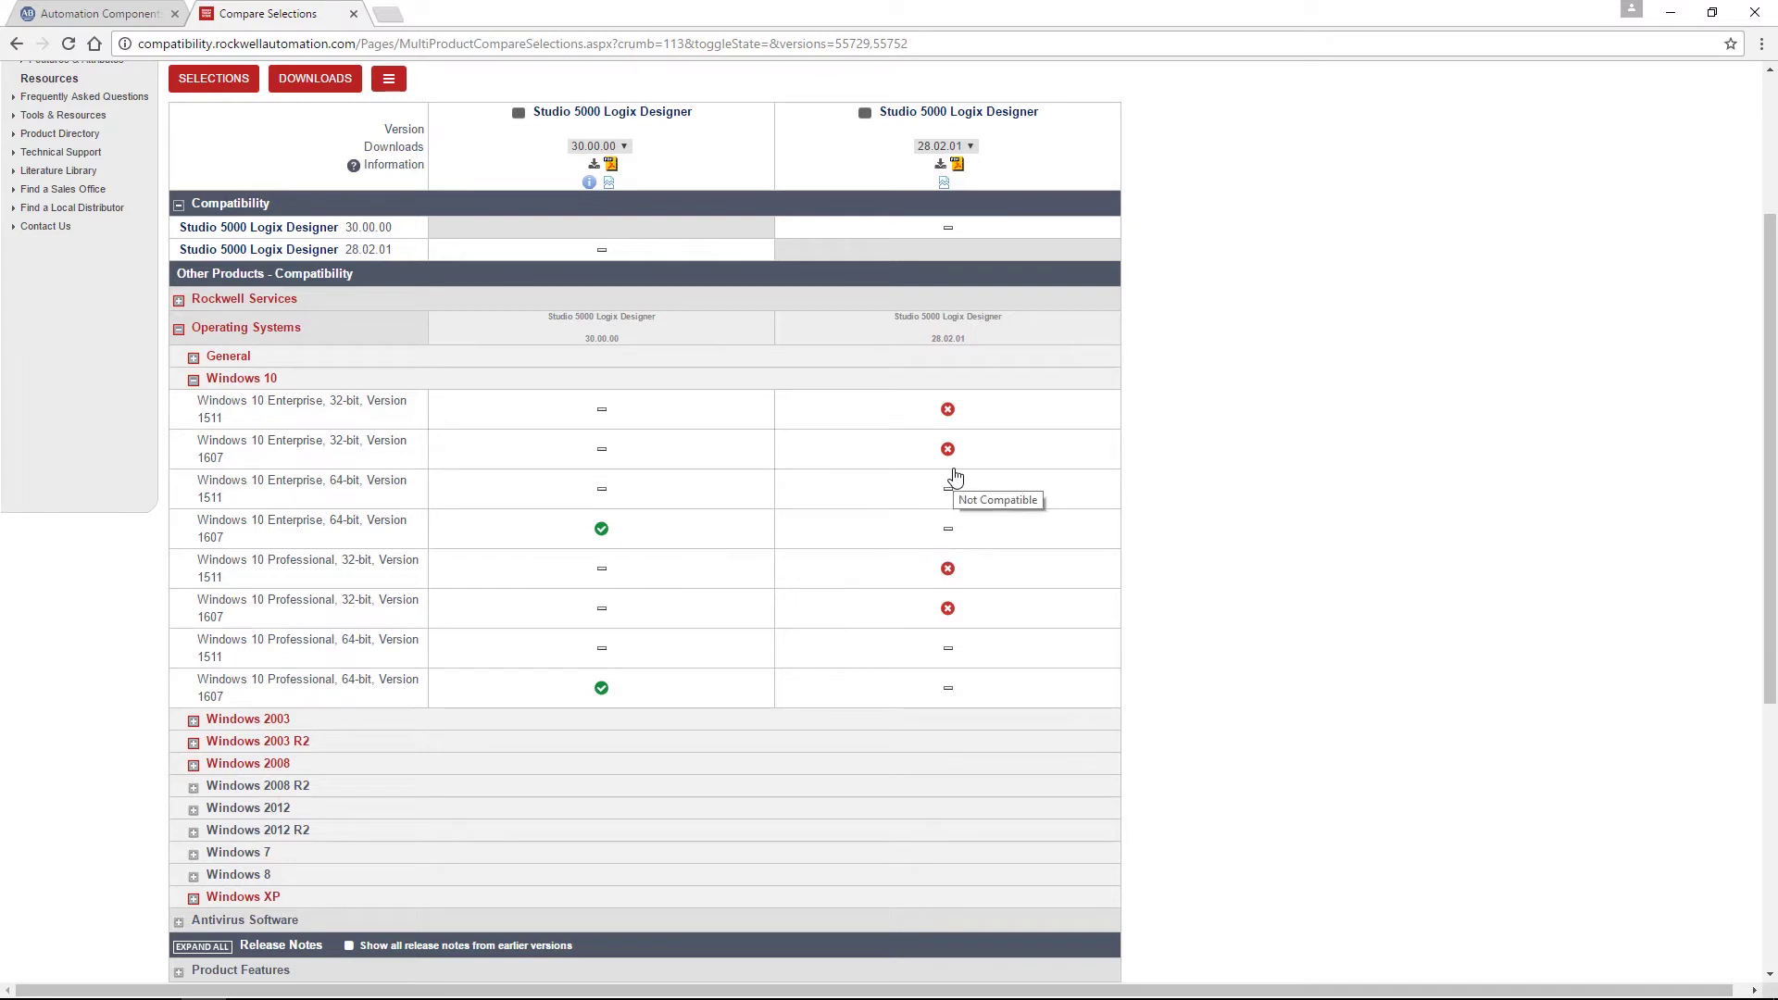
click(1773, 100)
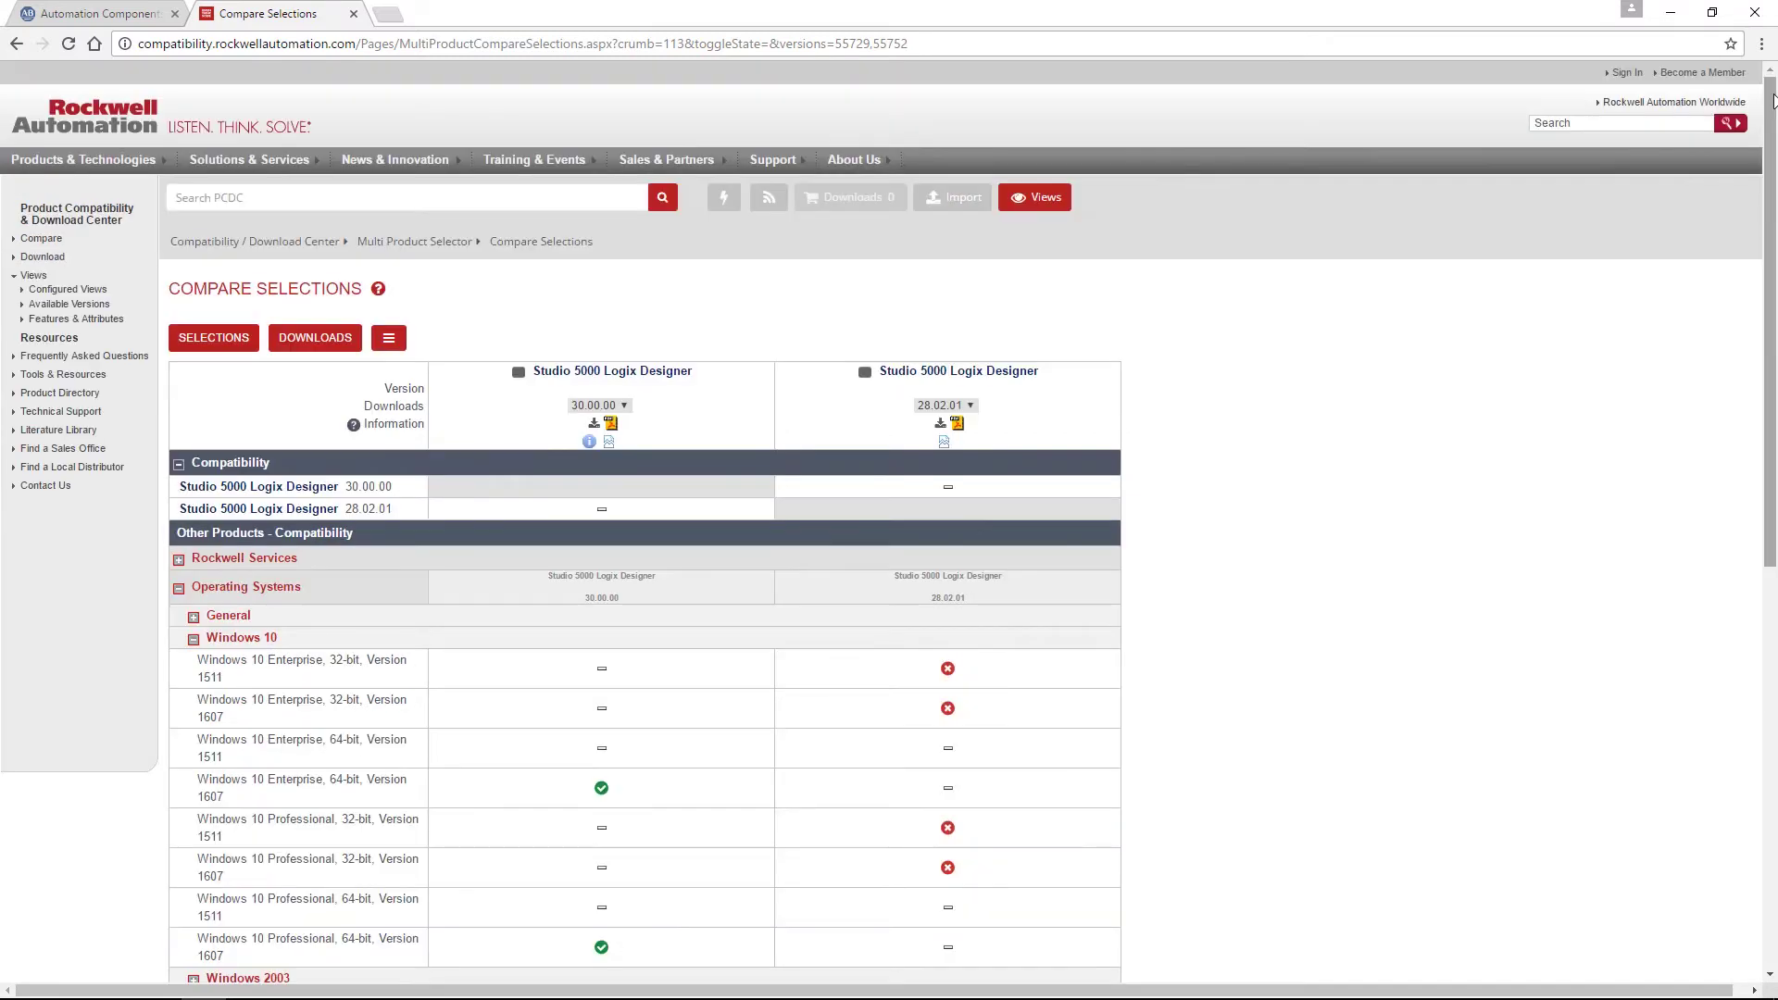
click(594, 423)
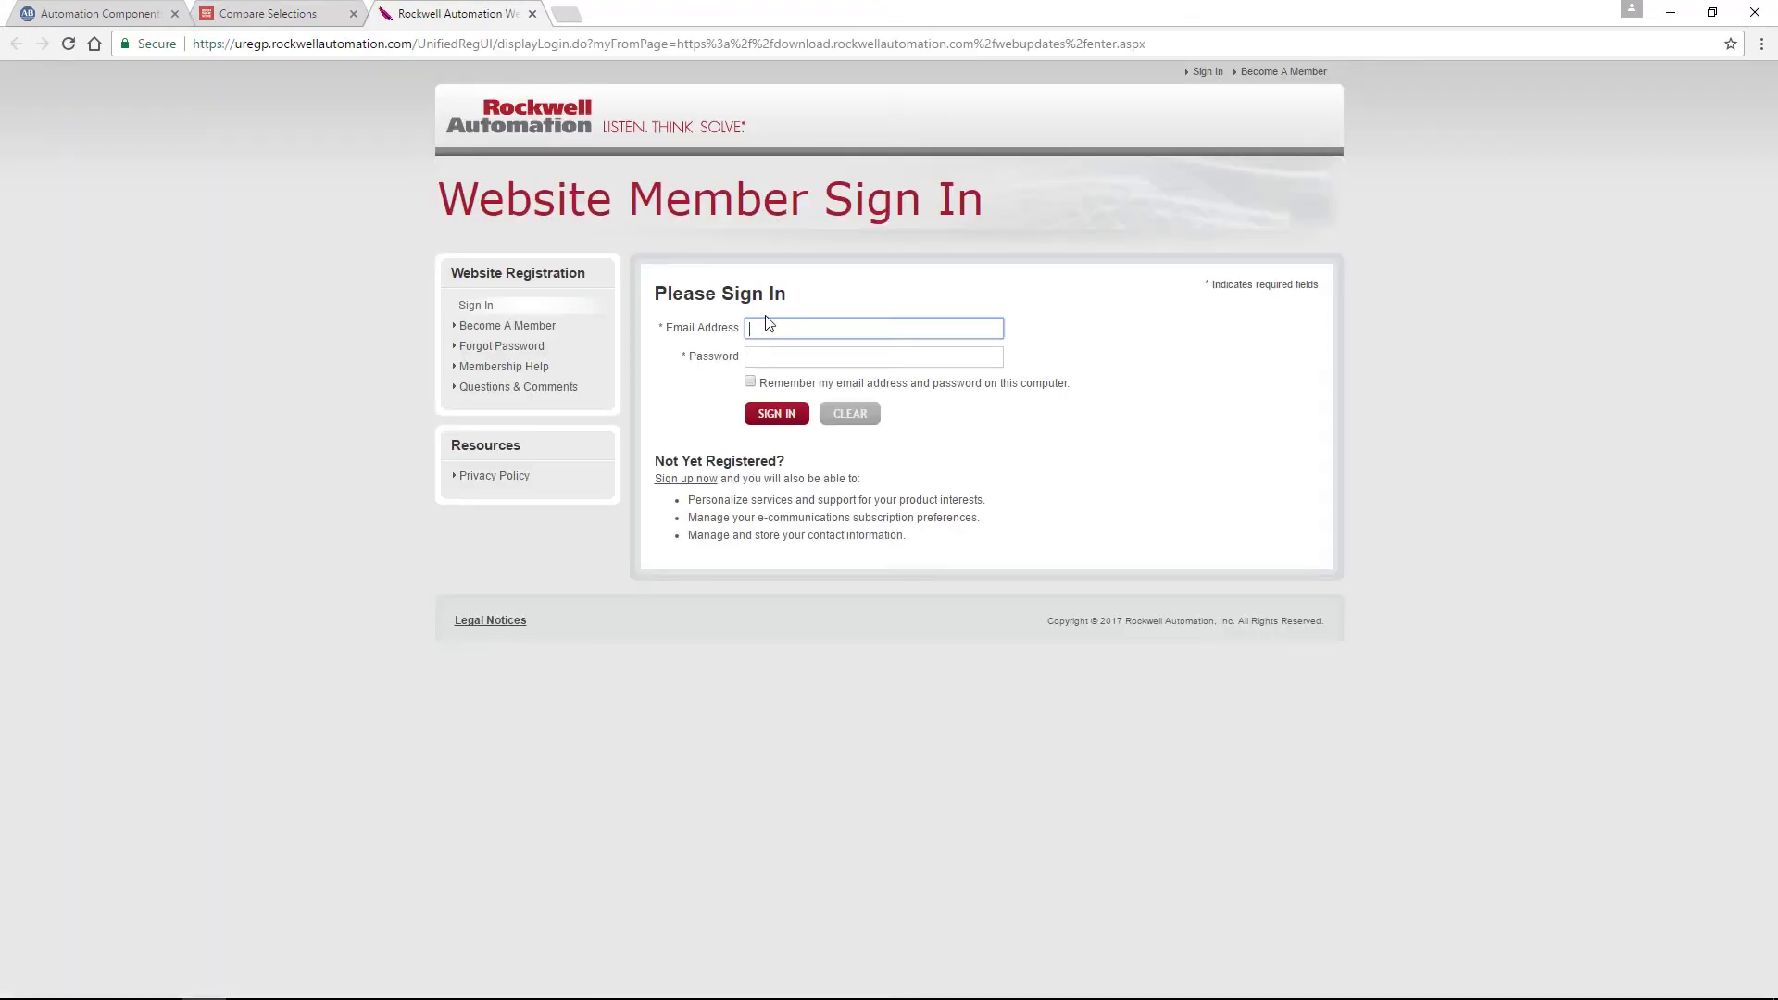
- Sign in on the Website Member Sign In page
click(776, 416)
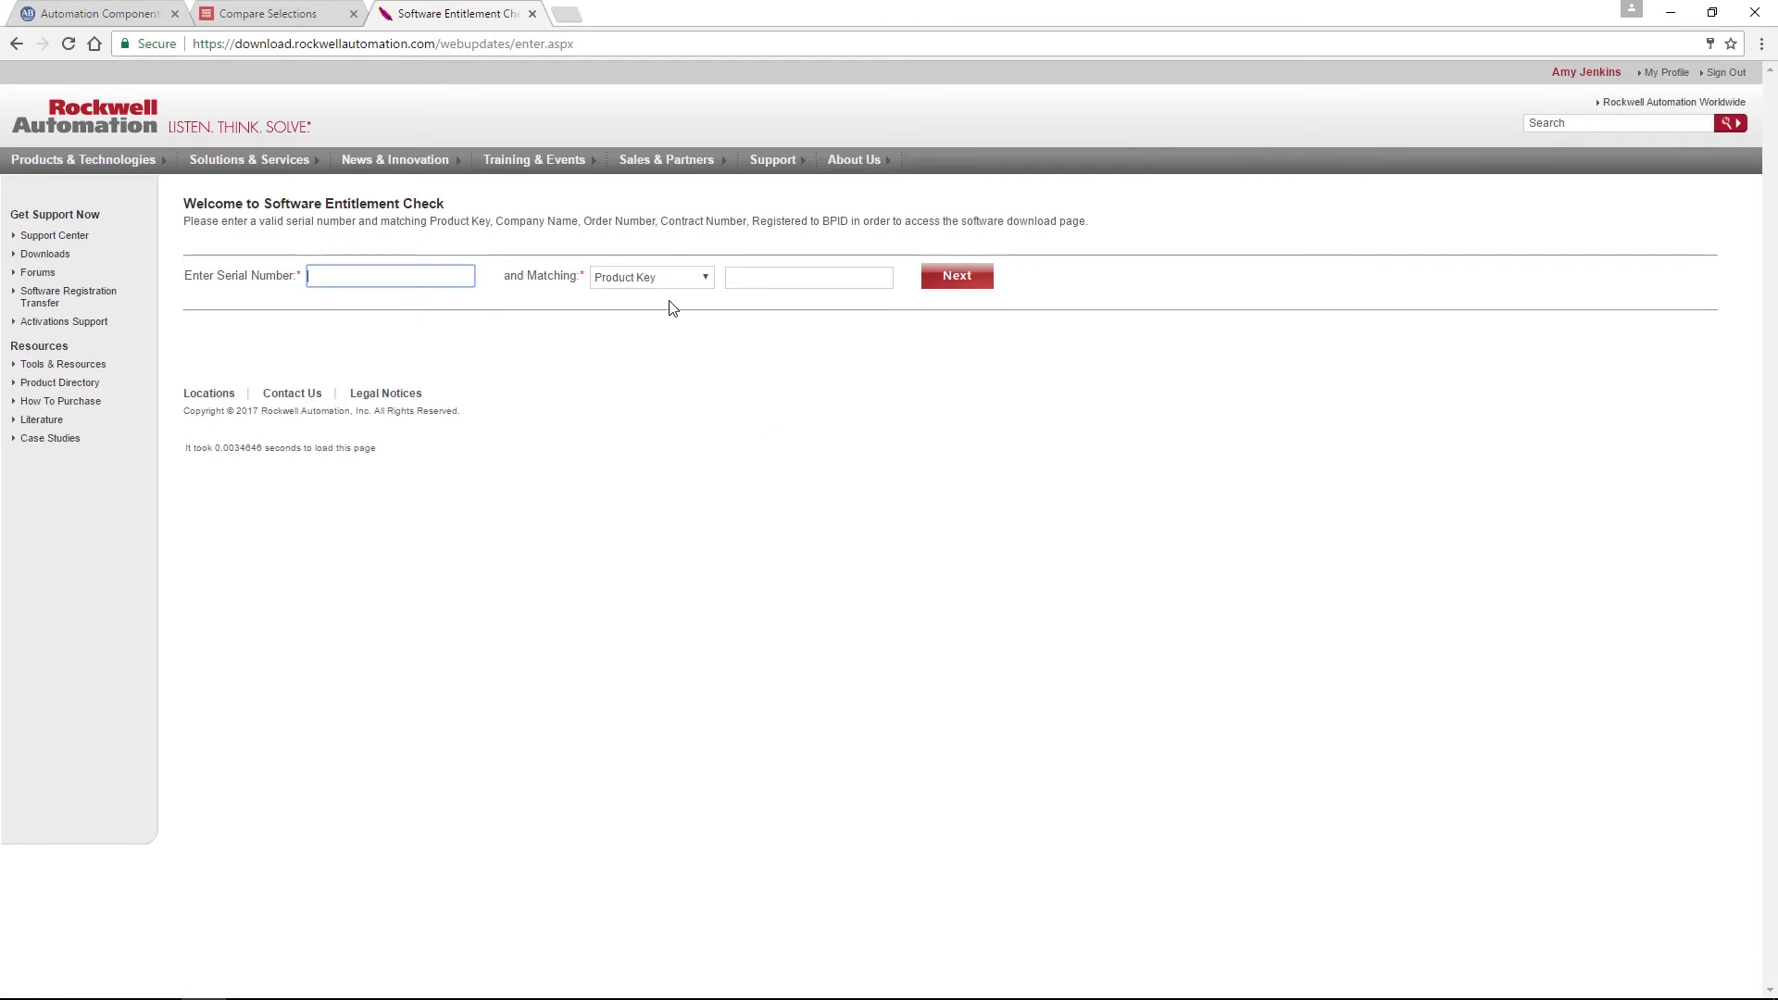
- Review the Software Entitlement Check matching options and keep Product Key
click(707, 283)
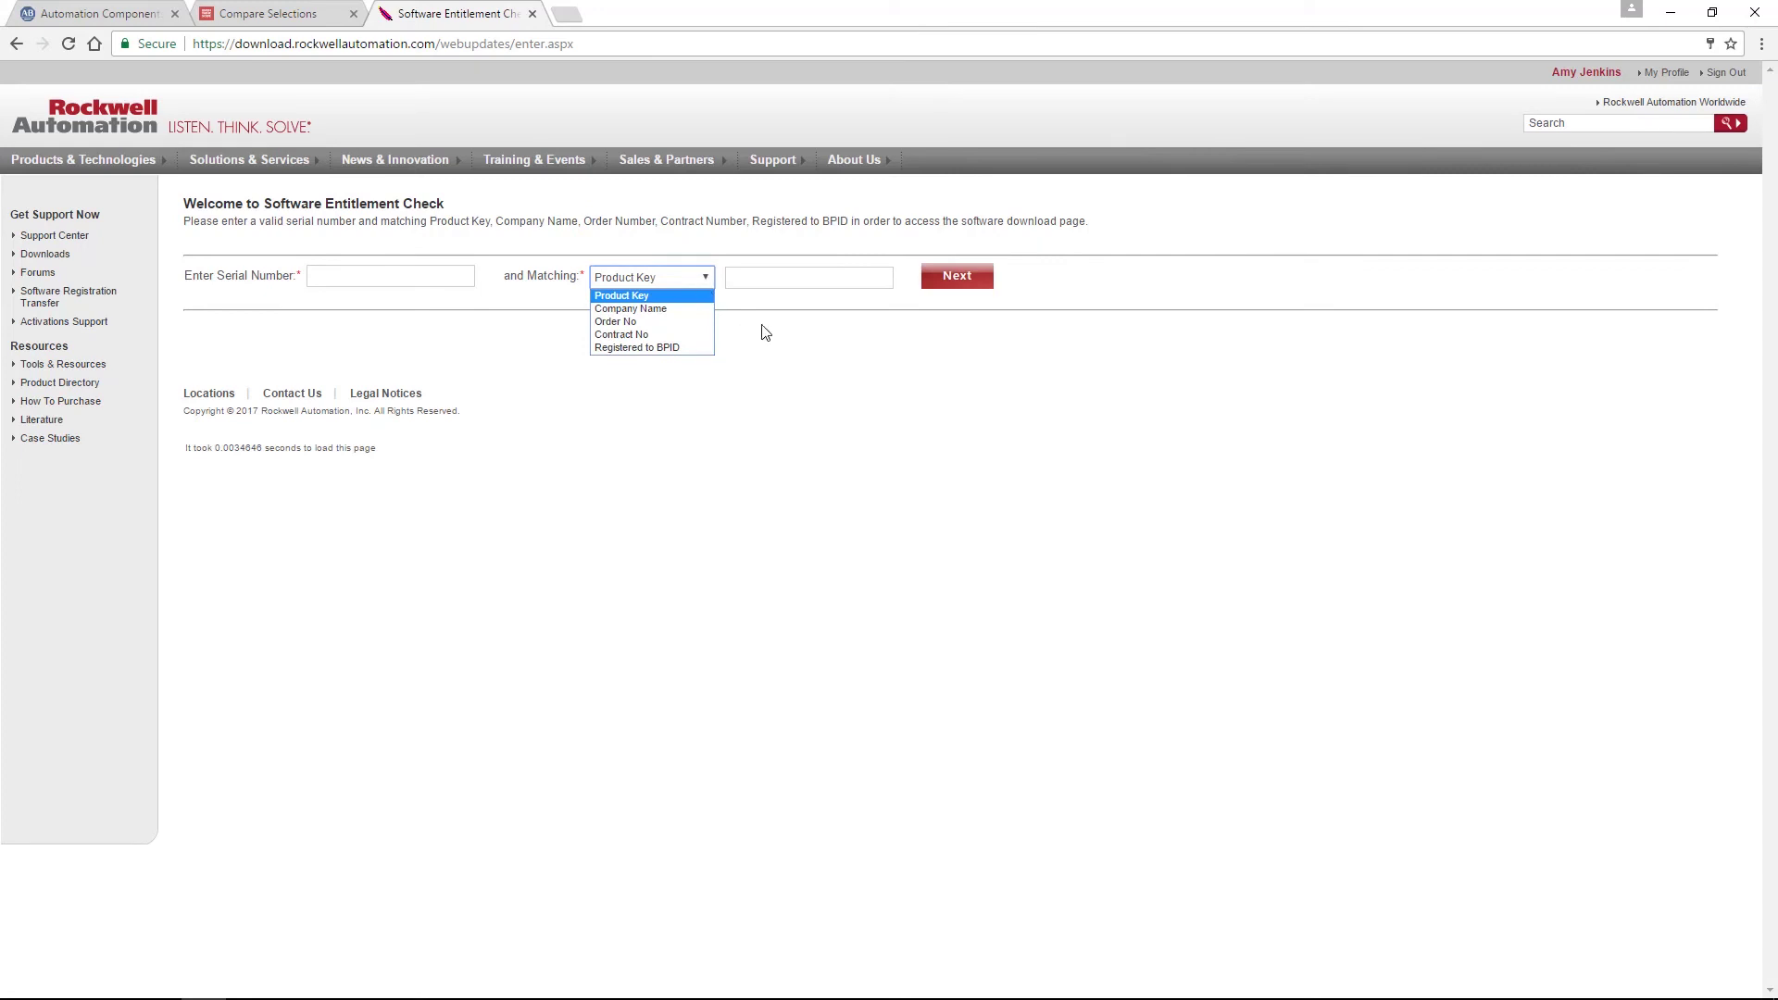
click(795, 312)
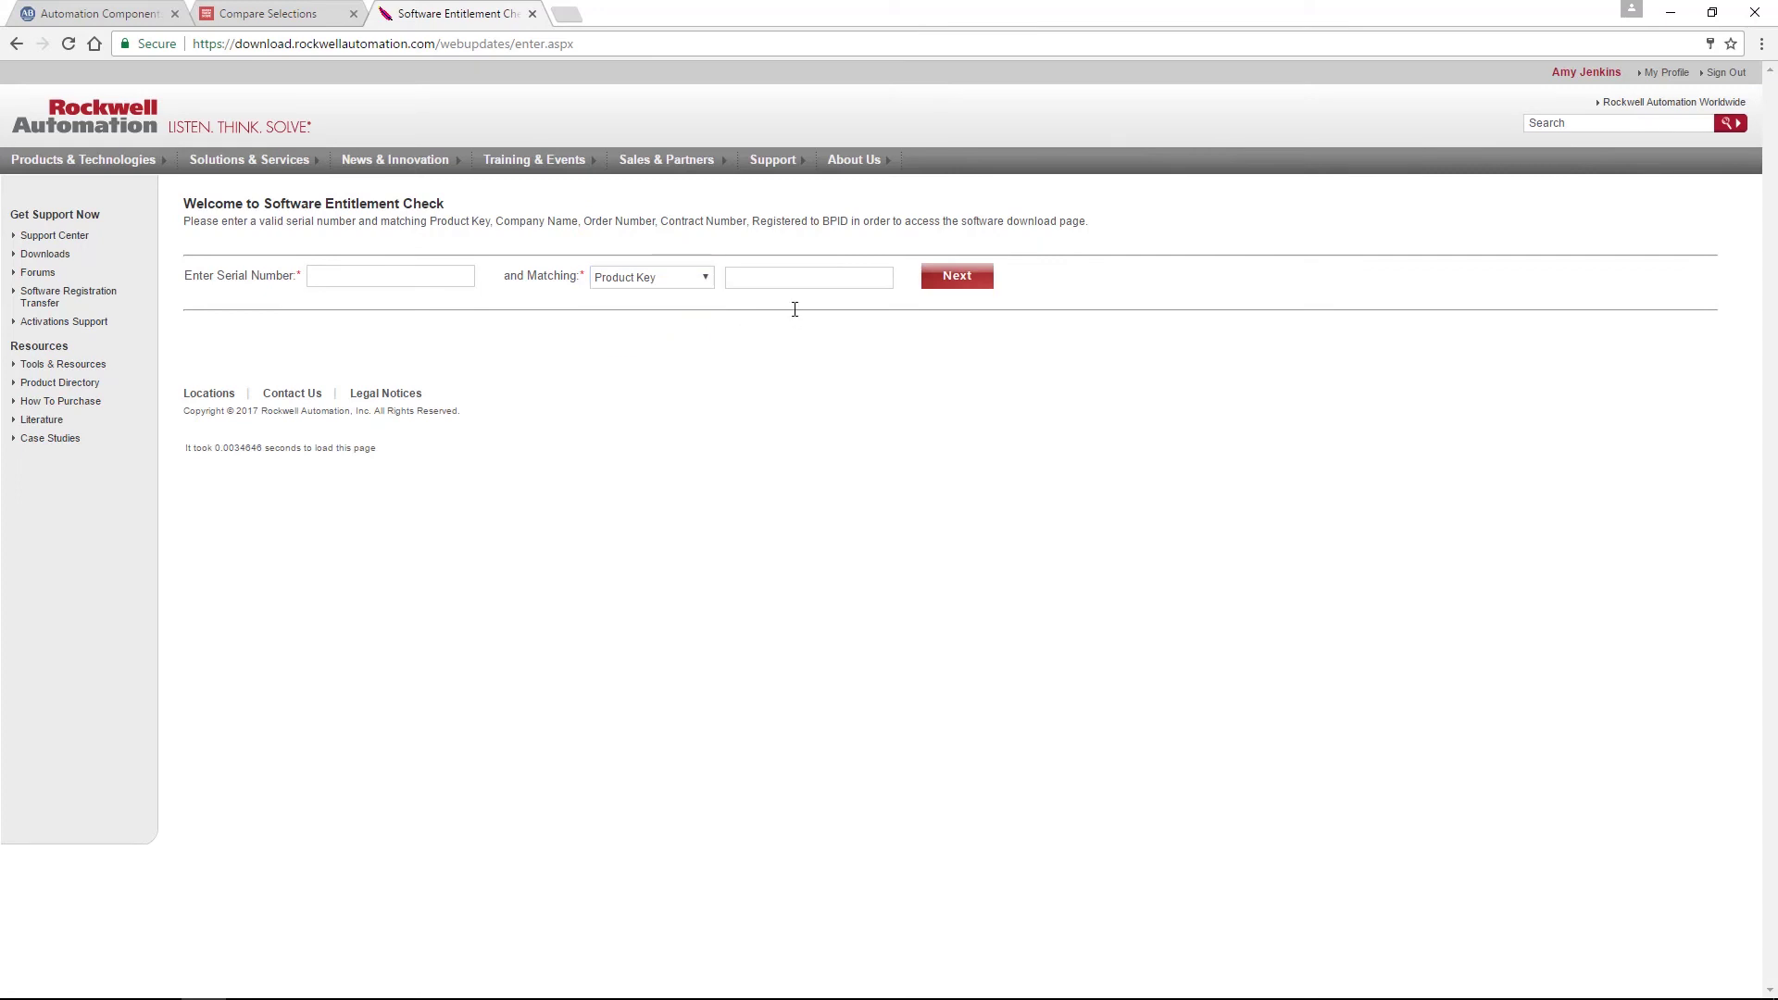